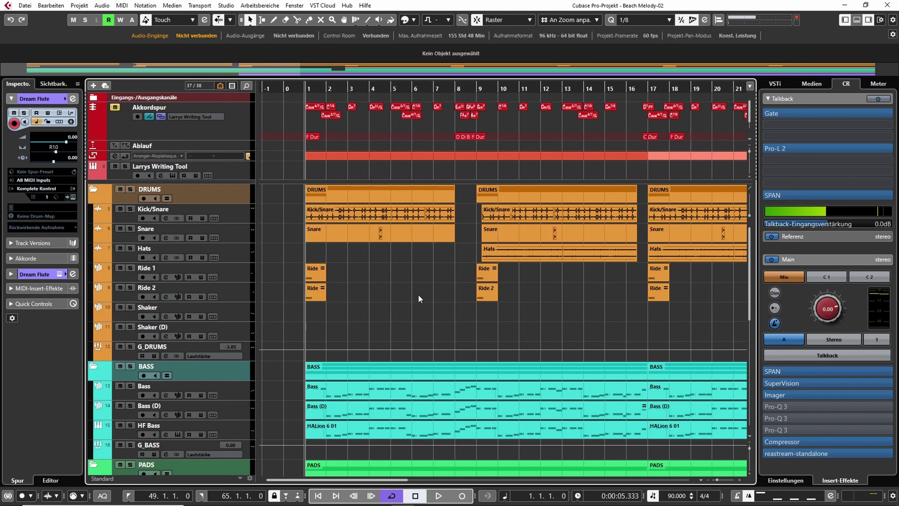
Play the song from bar 1 to about bar 9 with the whole arrangement in view
key(space)
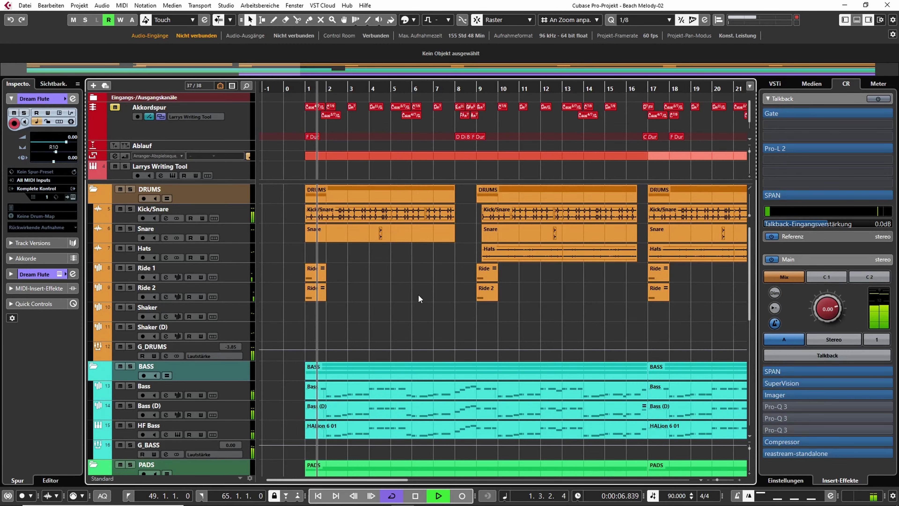
key(shift+f)
key(space)
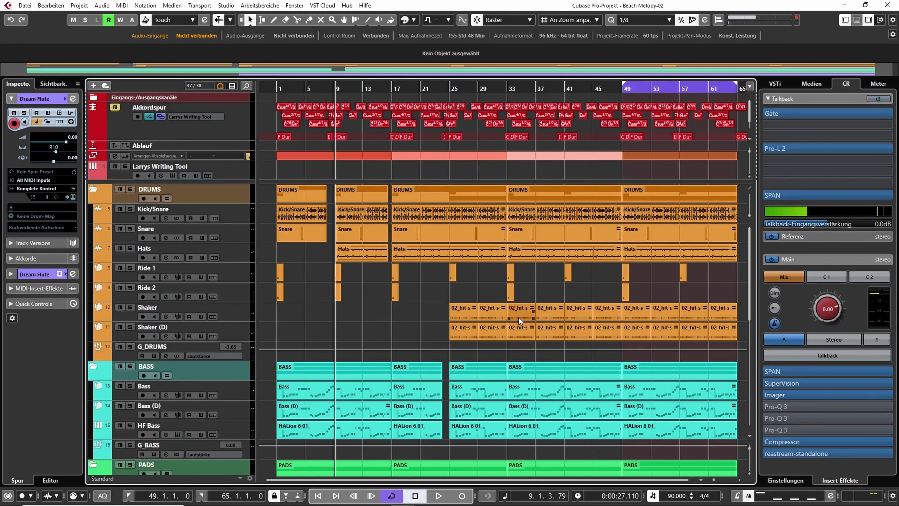
Select the Bass track and finish with the HF Bass track selected in the BASS folder
scroll(361, 299, down, 3)
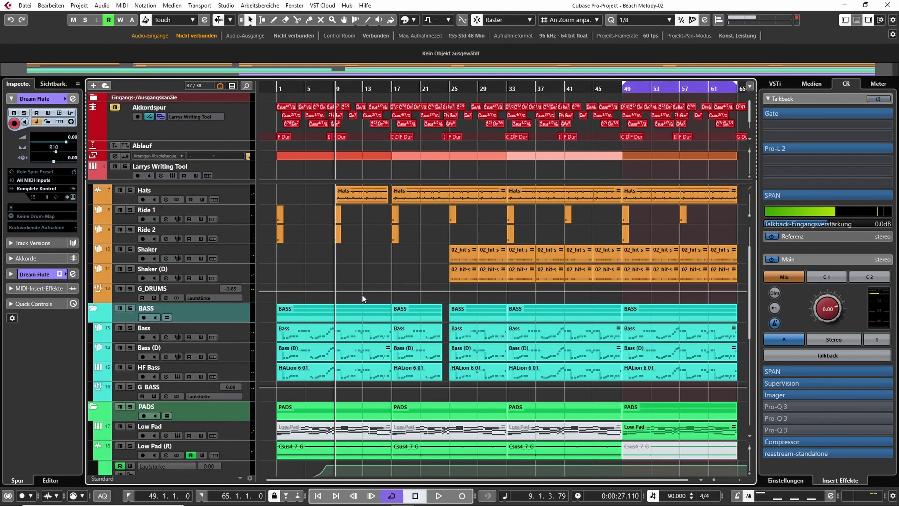
click(243, 332)
key(Down)
key(Up)
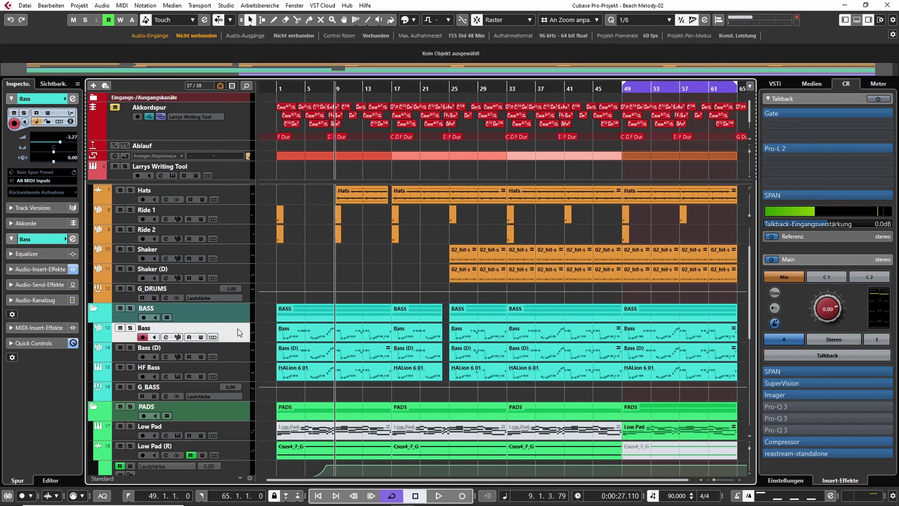
click(240, 372)
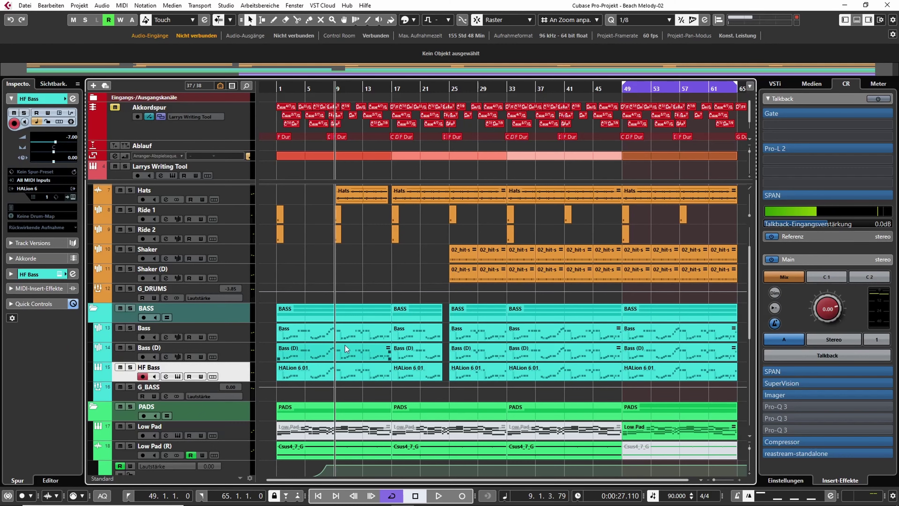
Select the four chord events from Em11 to Am7 in bar 8 of the chord track
scroll(348, 340, up, 3)
scroll(358, 337, down, 2)
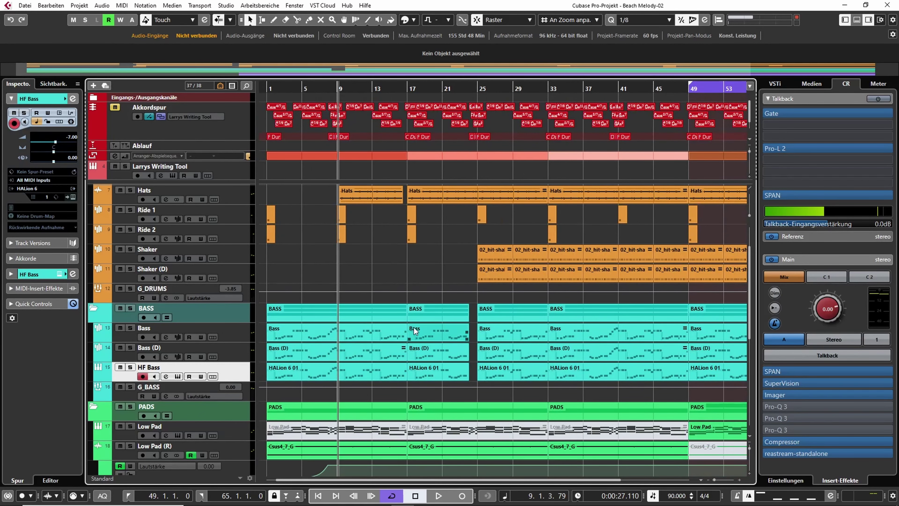
scroll(316, 106, up, 4)
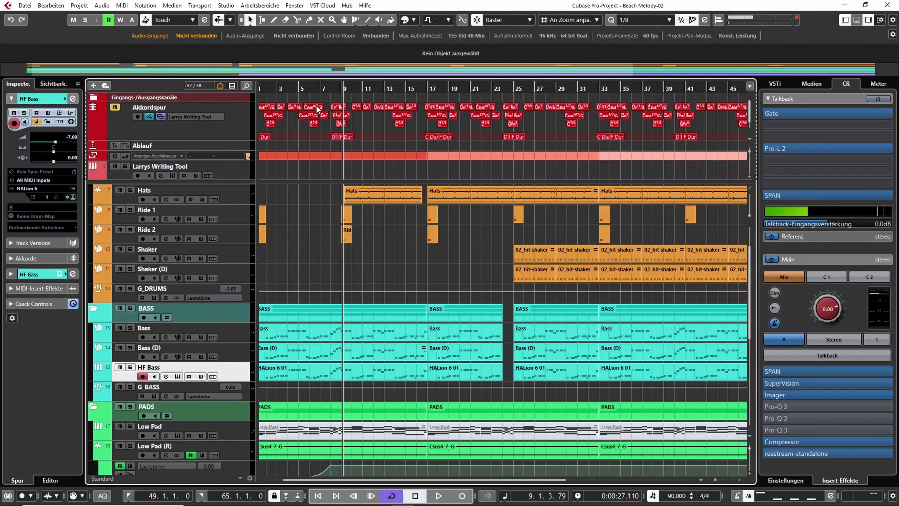
scroll(329, 106, up, 2)
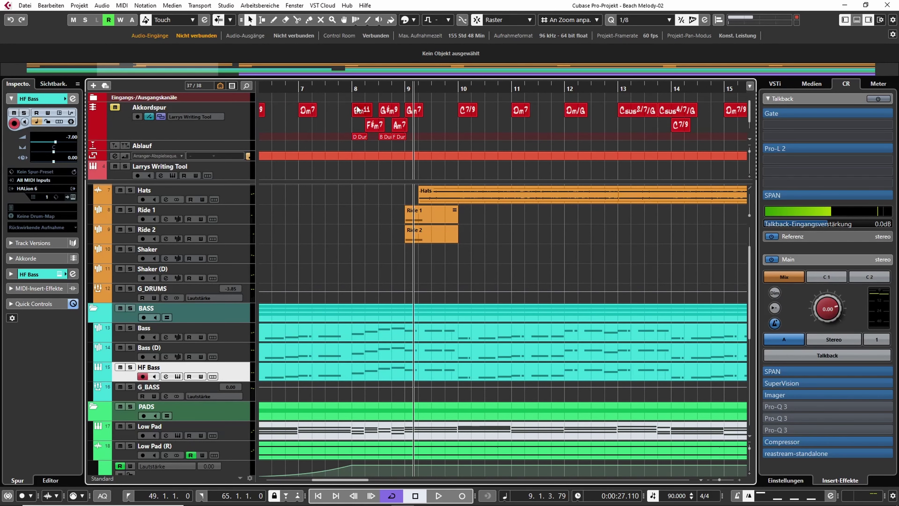
drag(342, 108, 399, 118)
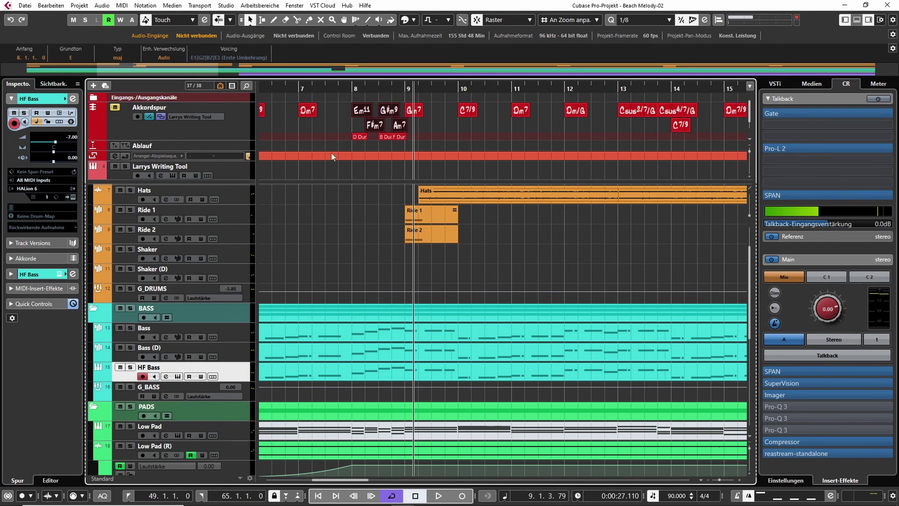
Examine the full arrangement and the gap in the drum parts at bar 8
key(g)
key(g)
key(g)
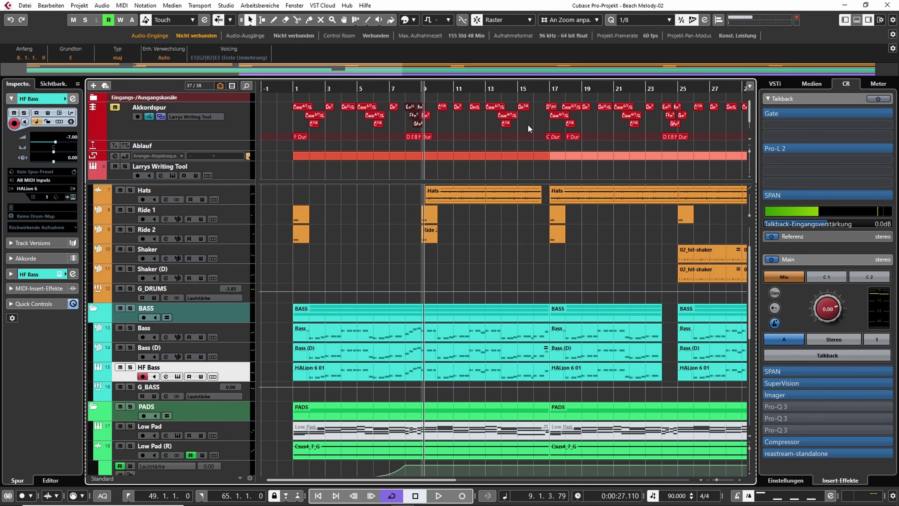
key(g)
key(g)
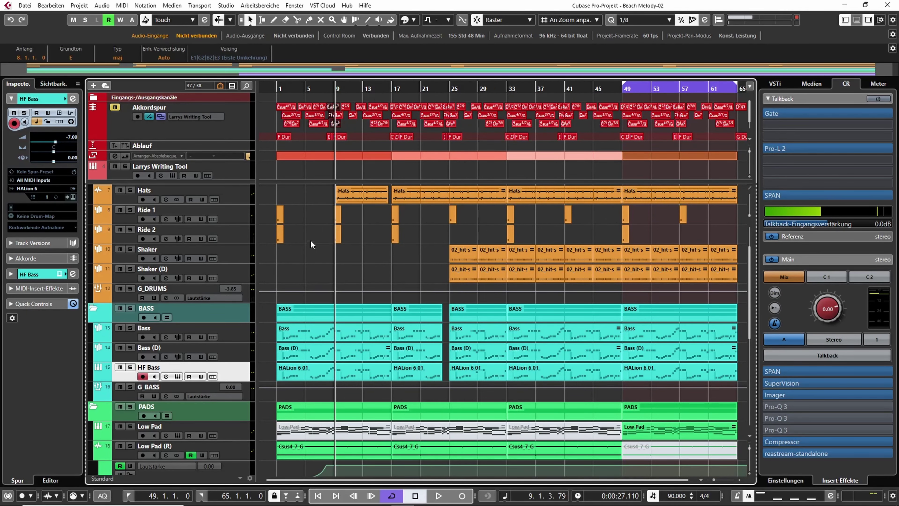
scroll(314, 242, up, 2)
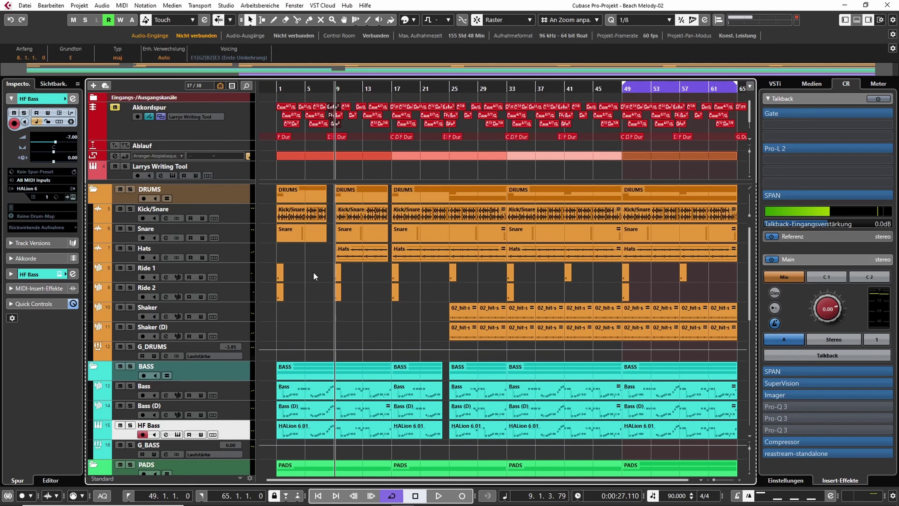
scroll(316, 270, up, 3)
scroll(322, 265, up, 4)
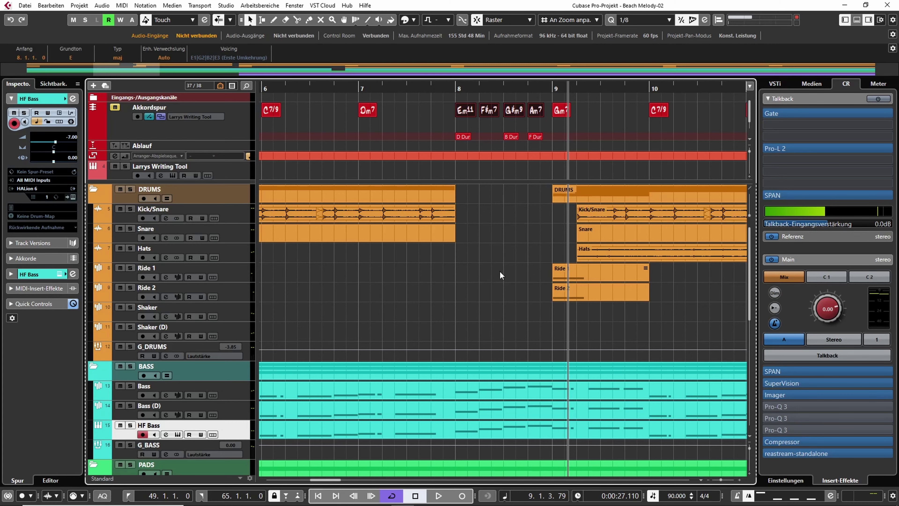
scroll(499, 270, down, 5)
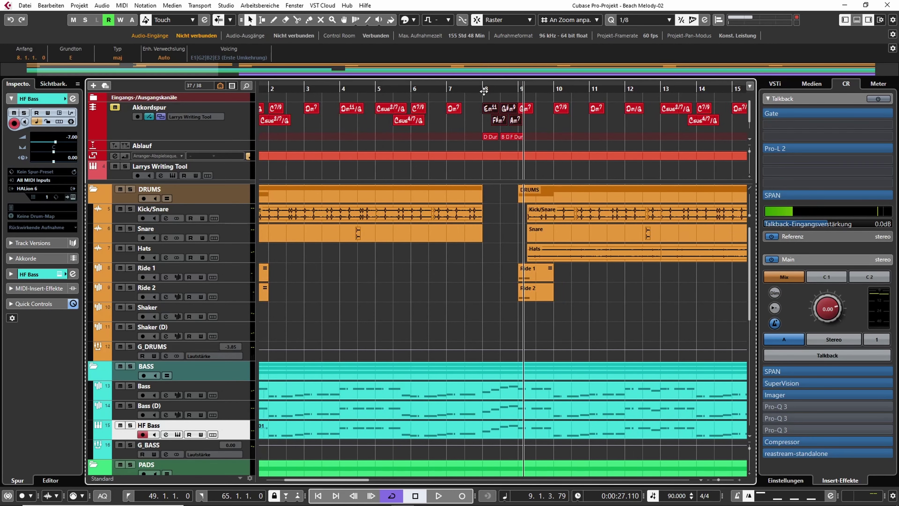
Play the song from bar 6.3 through the bar 8 chord change and on to bar 18
click(482, 87)
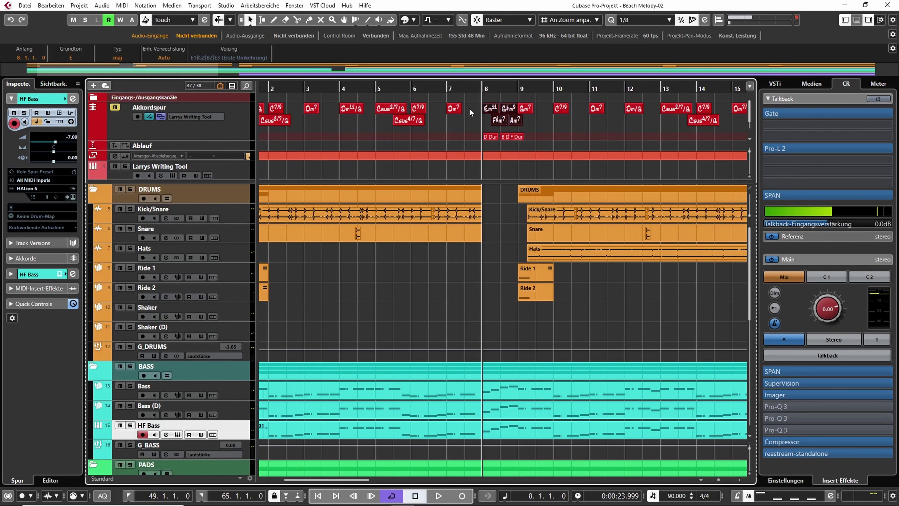
click(428, 88)
scroll(423, 276, down, 3)
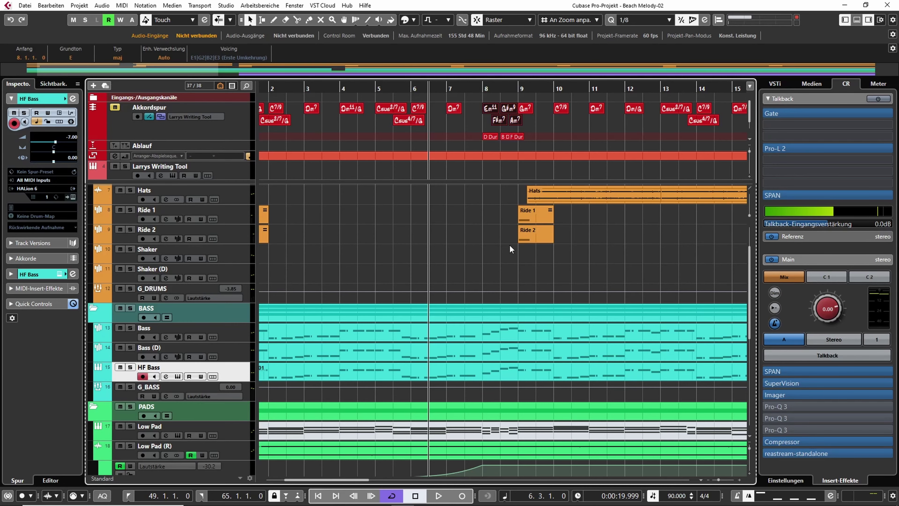
key(space)
scroll(516, 208, down, 5)
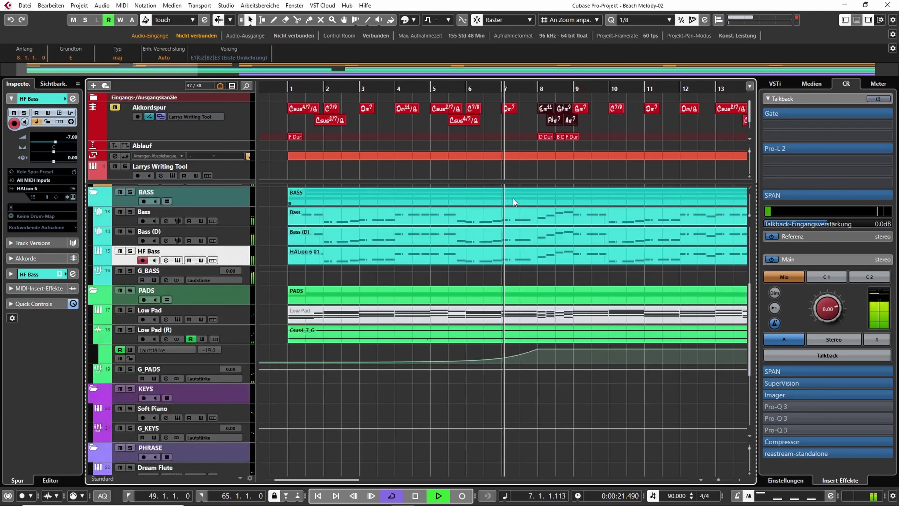
key(g)
key(g)
key(g)
key(g)
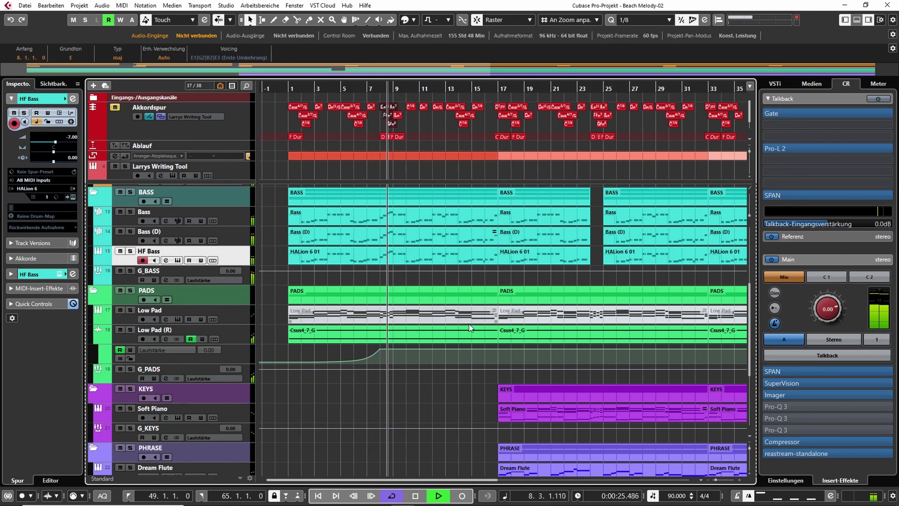
scroll(457, 267, up, 5)
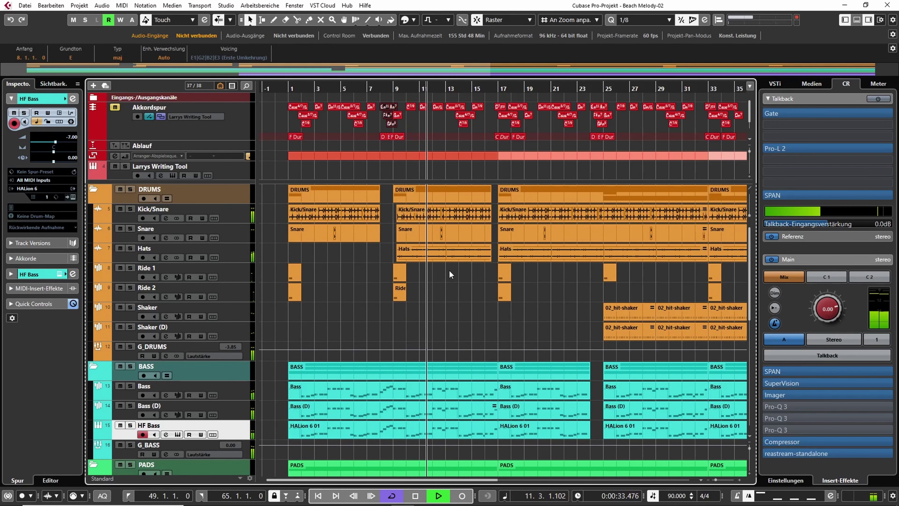
scroll(449, 269, down, 8)
key(space)
Listen to the Soft Piano part in solo from bar 18 and clear the solo when finished
click(130, 291)
click(292, 321)
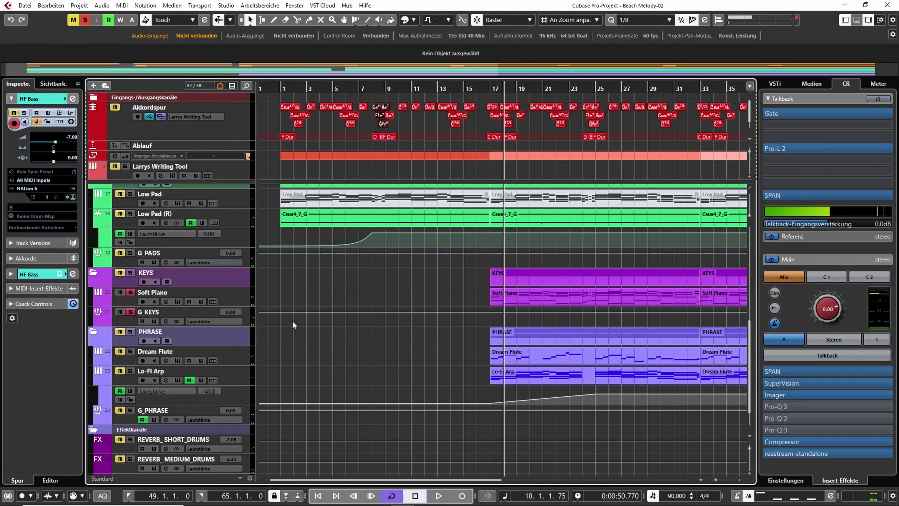
key(space)
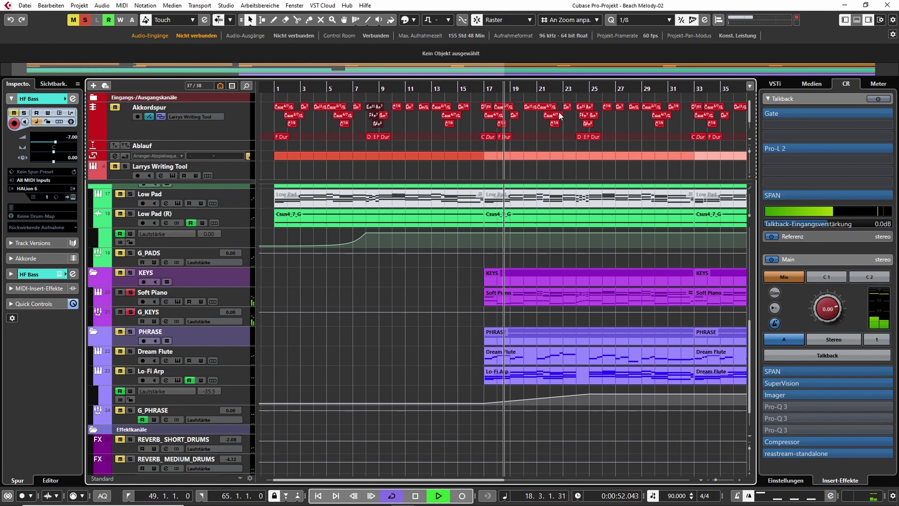
click(547, 297)
key(space)
key(s)
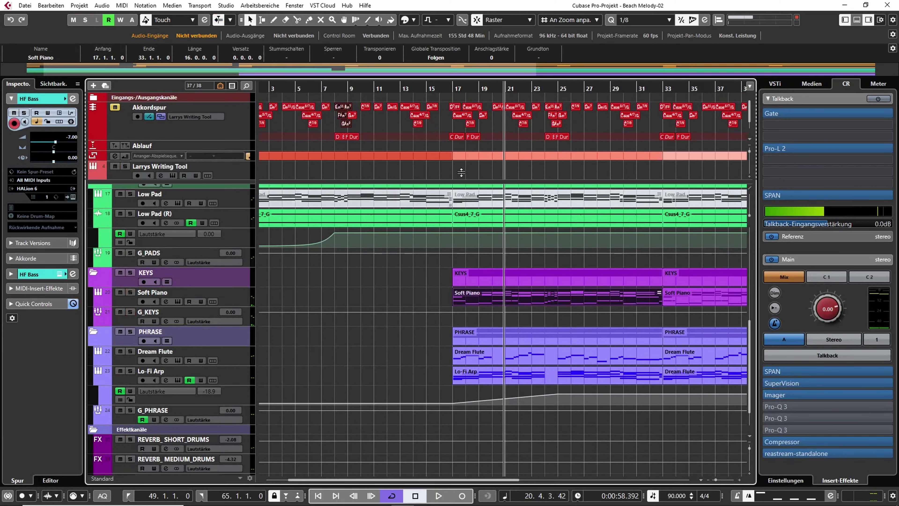